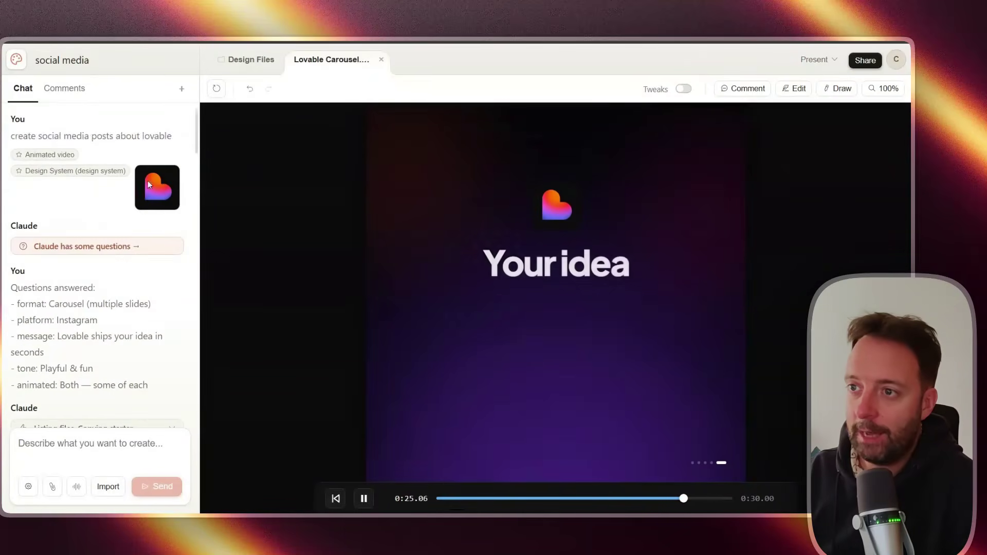
Review the brief, answered questions and Claude's build log in the social media project's chat
scroll(144, 194, down, 2)
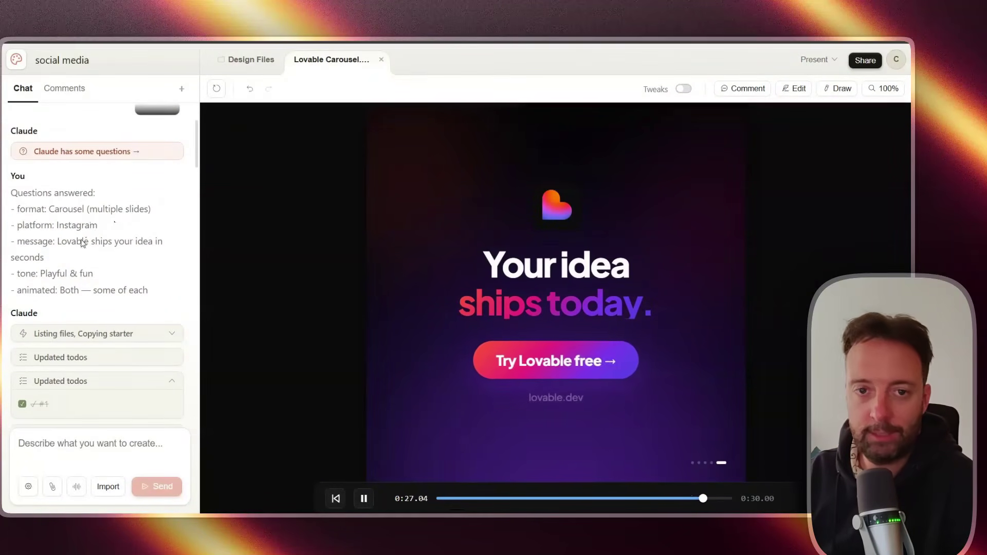
scroll(74, 253, down, 1)
scroll(74, 253, down, 2)
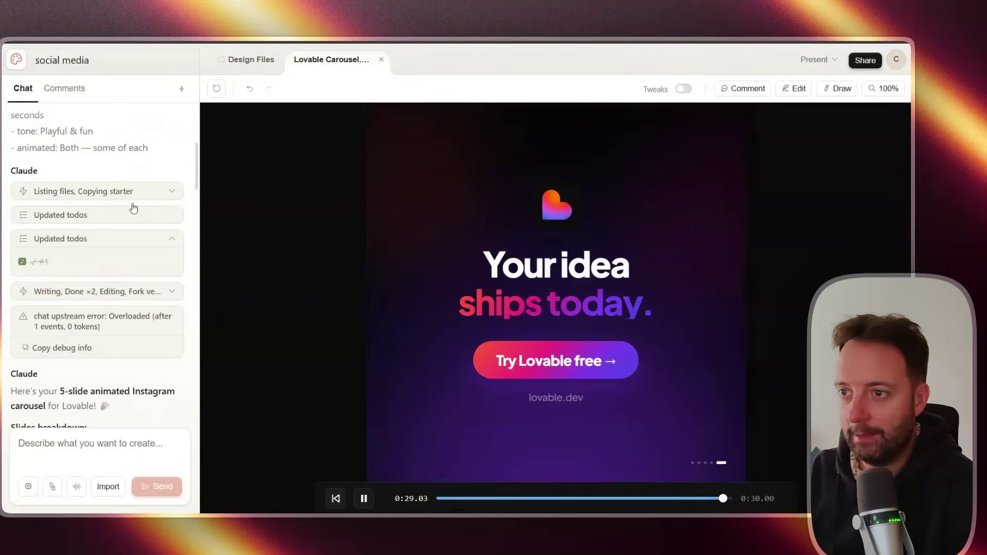
Preview Lovable Carousel.html among the project's design files and look over the project's sharing and export options
click(252, 60)
click(297, 200)
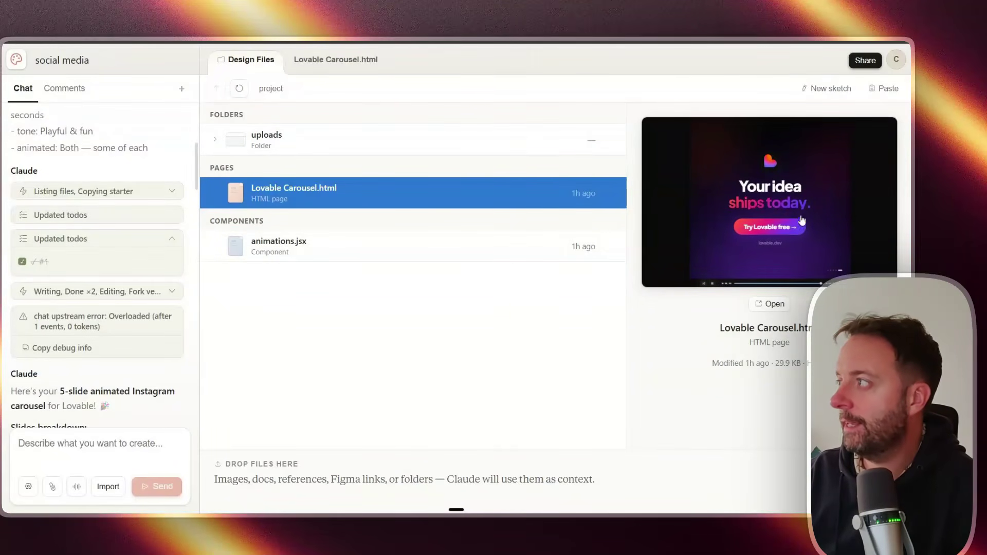
click(866, 61)
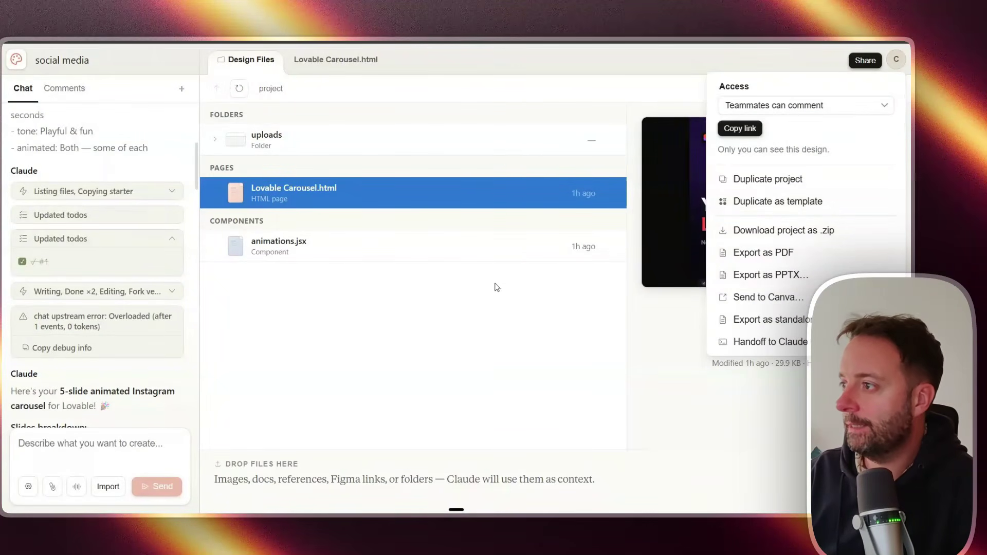
click(481, 294)
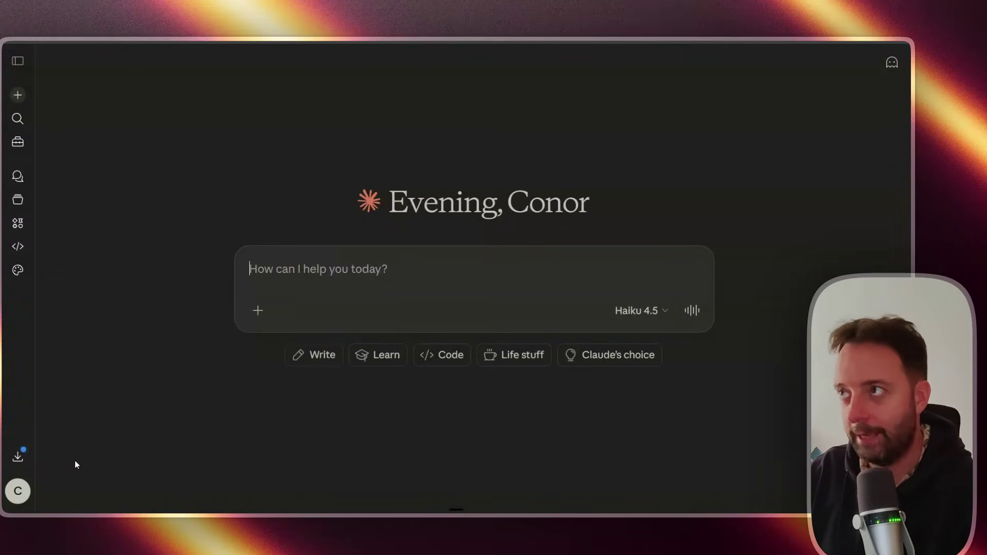
Open Claude's connector settings and look through the whole list, including the custom connectors
click(17, 491)
click(75, 287)
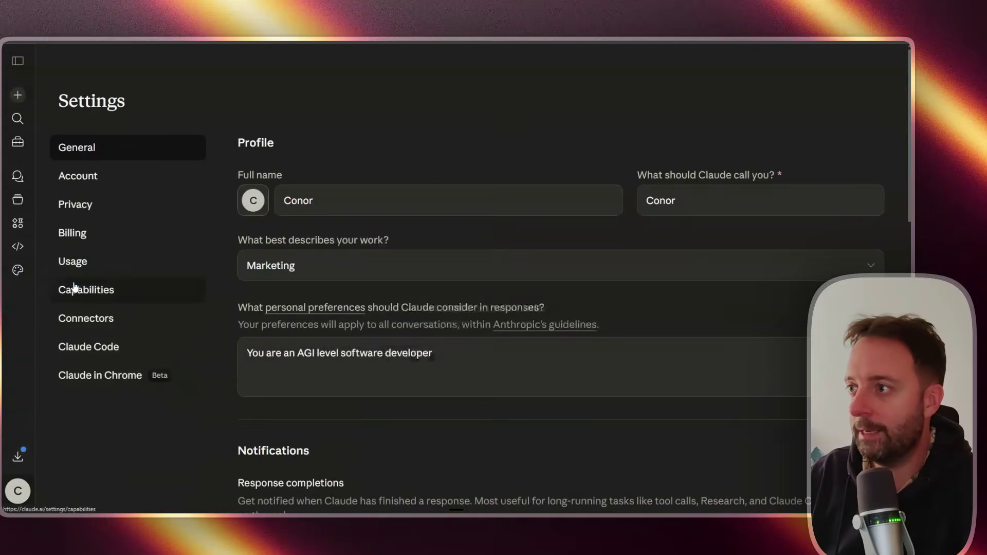
click(131, 317)
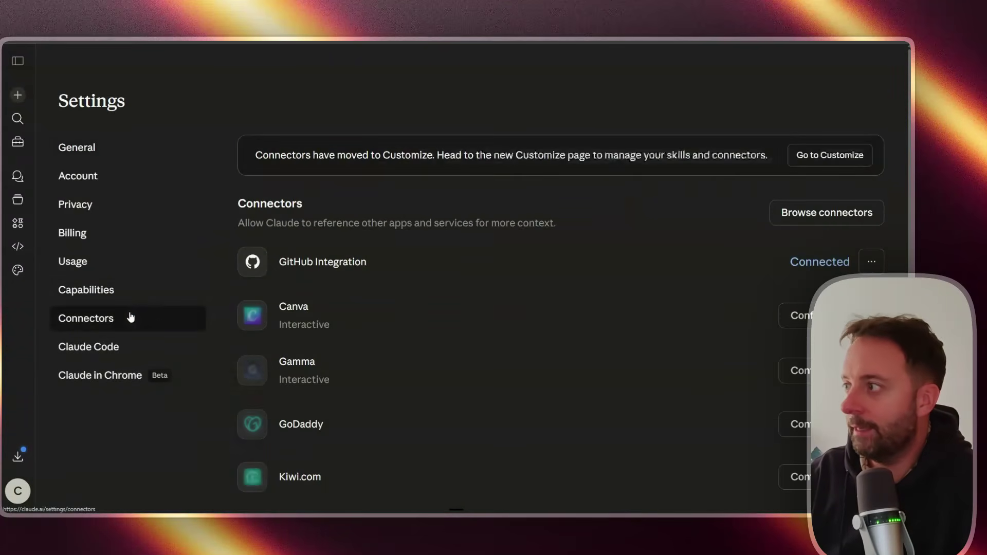
scroll(508, 195, down, 2)
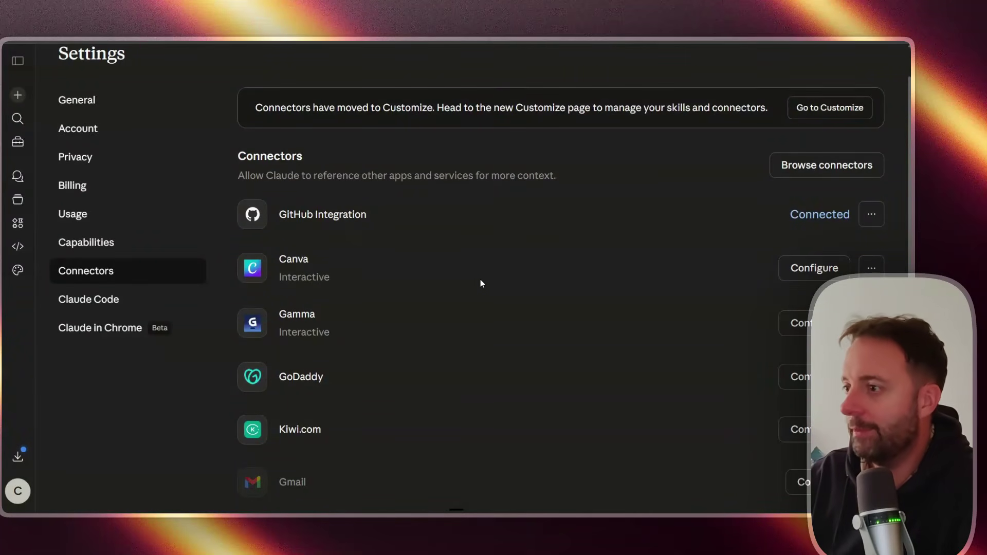
scroll(414, 282, down, 2)
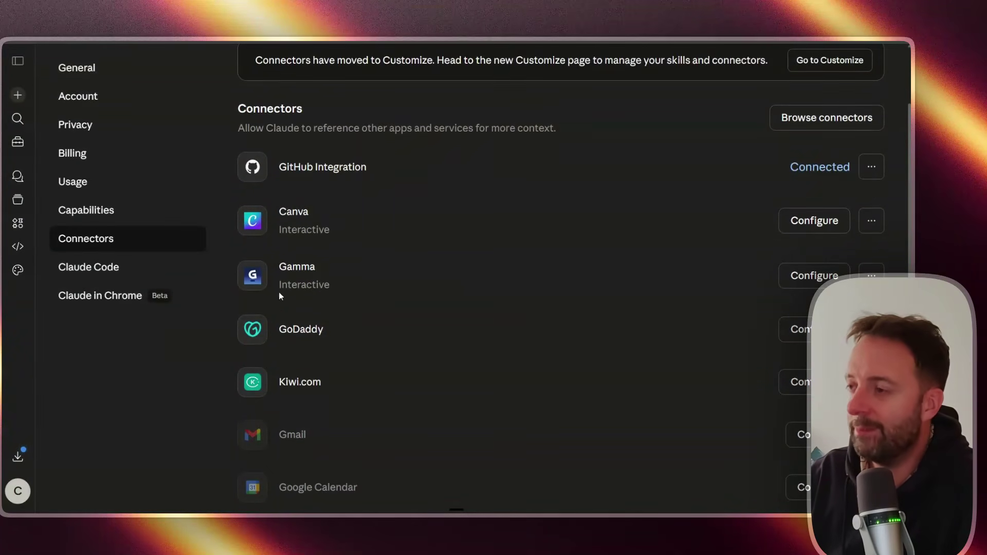
scroll(345, 302, down, 4)
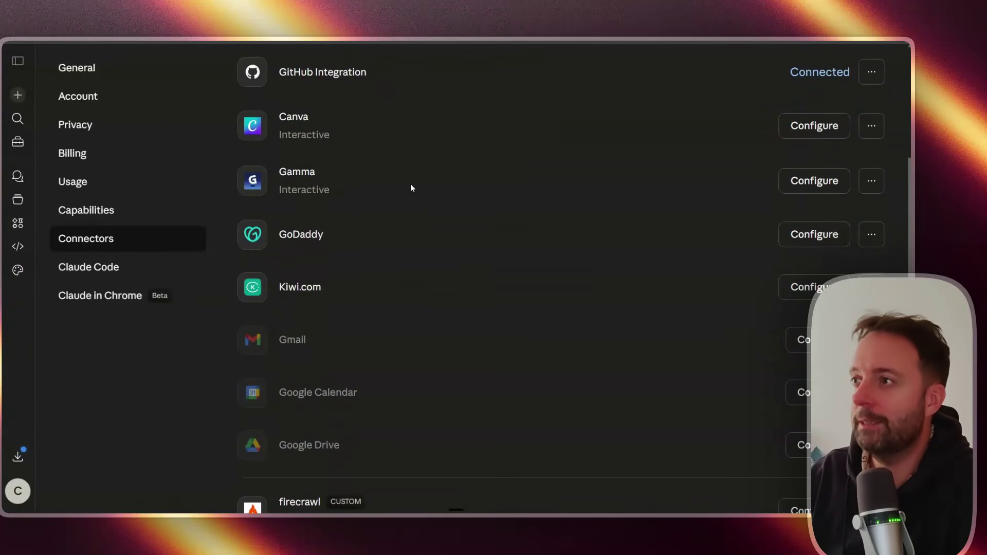
scroll(514, 312, up, 8)
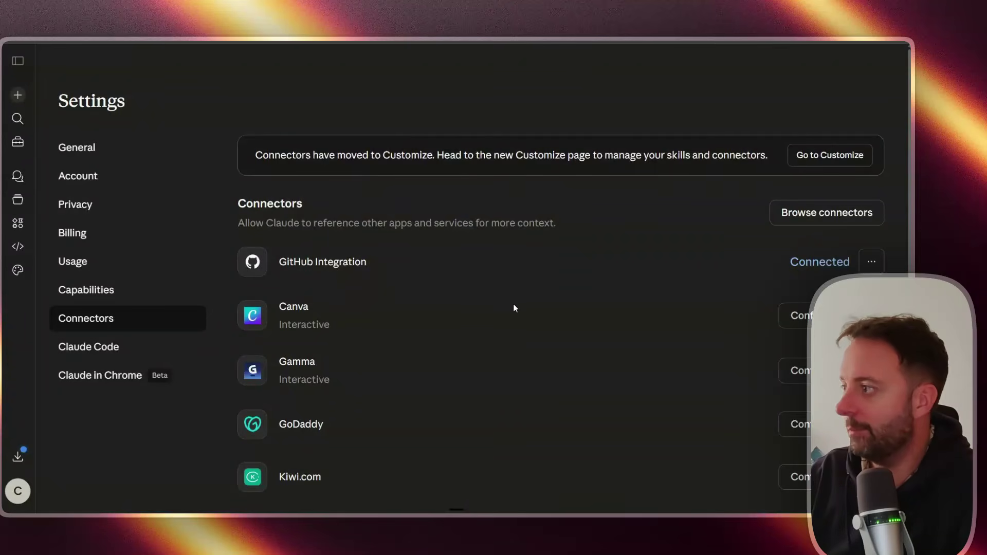
scroll(514, 308, down, 8)
scroll(412, 288, down, 2)
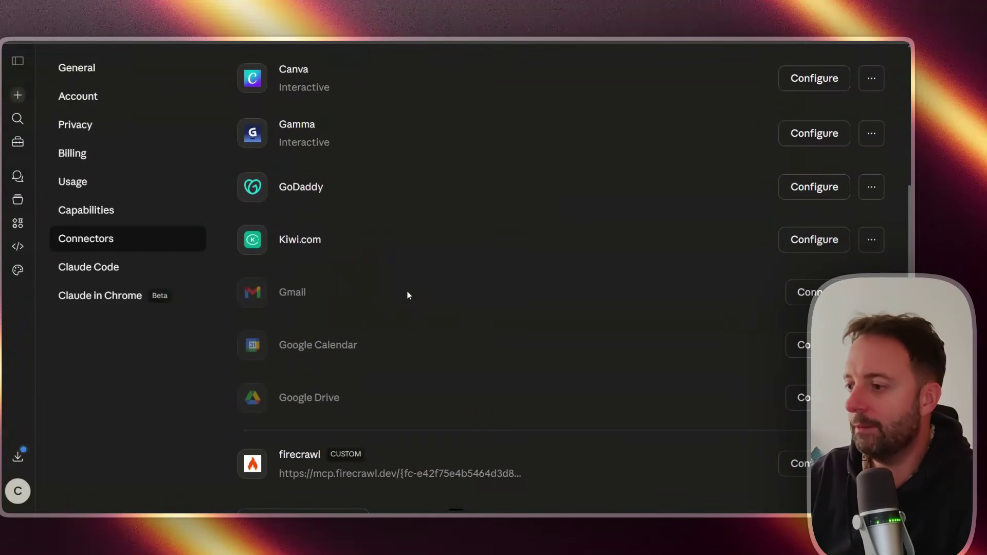
scroll(408, 291, down, 4)
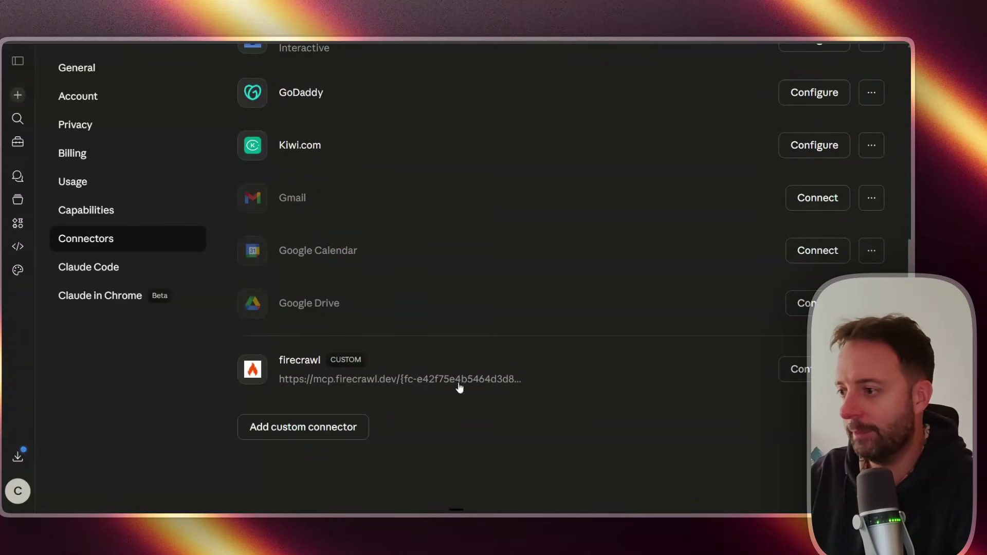
click(317, 437)
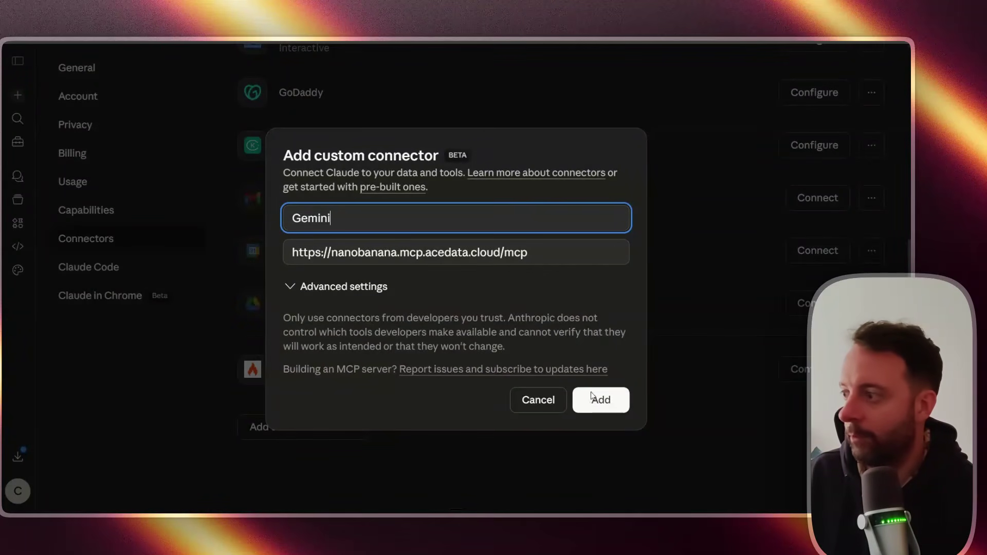
click(571, 398)
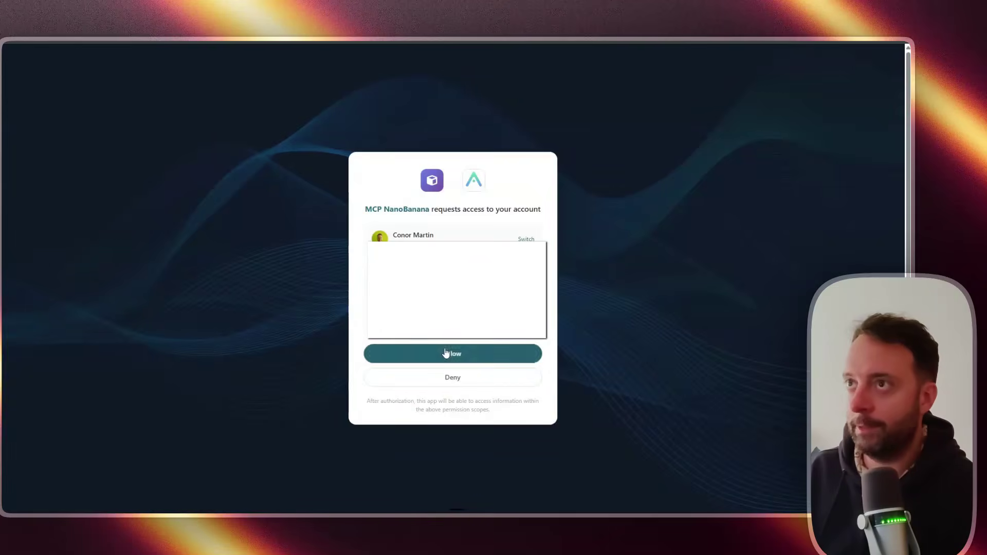
click(445, 353)
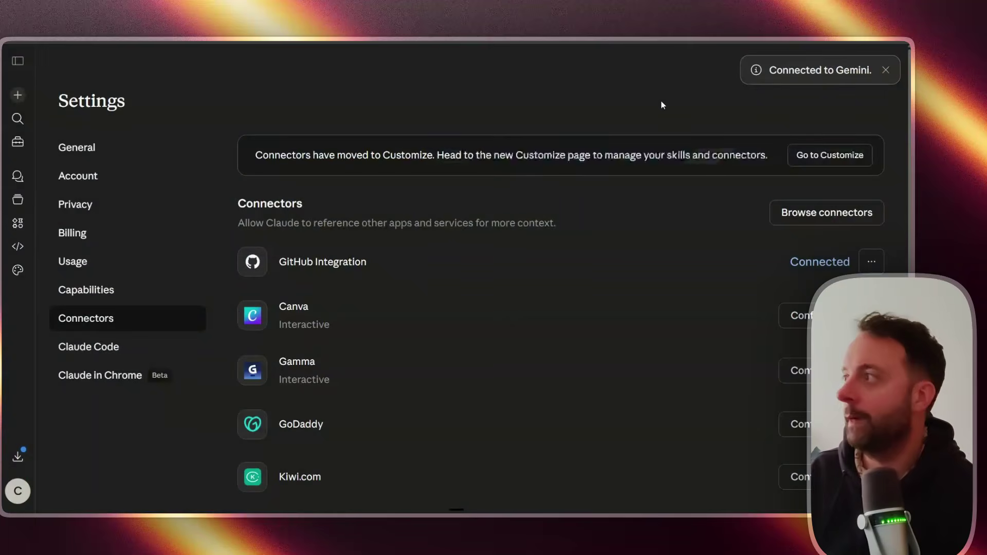
scroll(660, 208, down, 10)
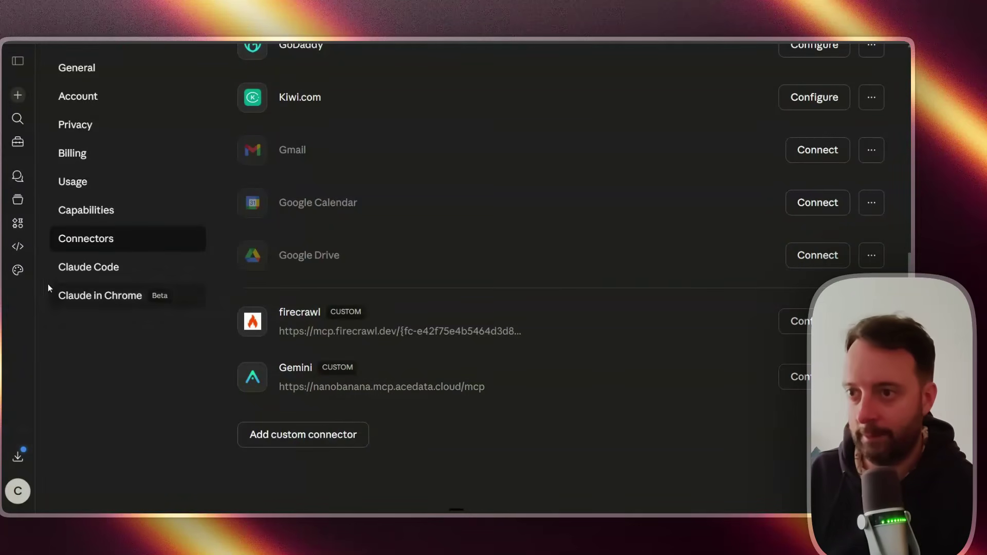
Switch to Claude Design to inspect the tool calls of the Gemini image request, and check Claude Design's weekly limit reset time
click(17, 270)
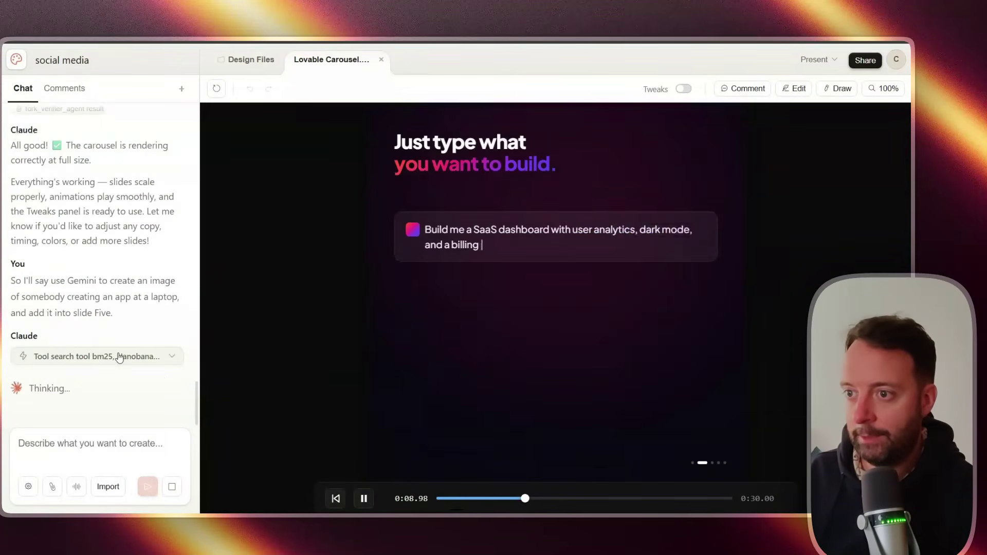
click(119, 356)
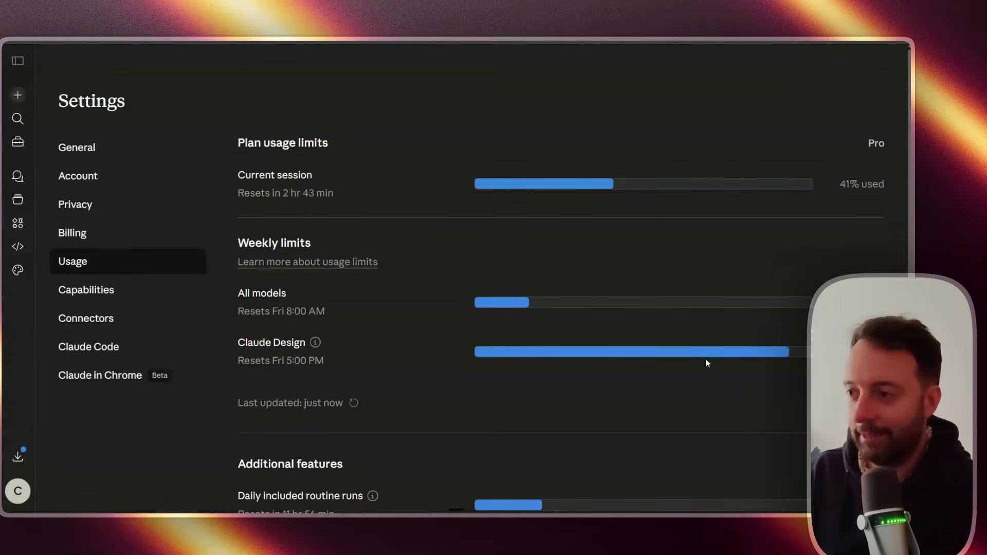
drag(238, 361, 326, 365)
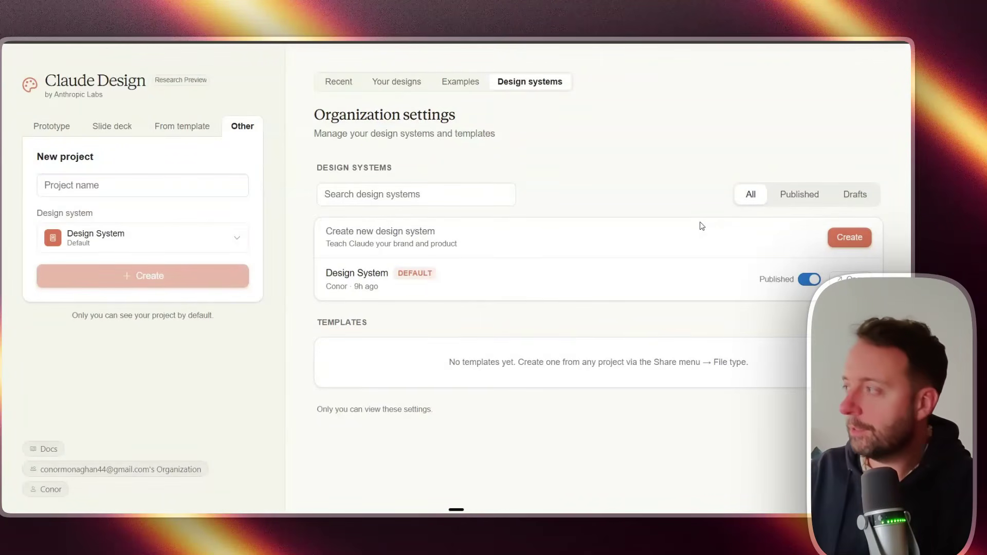
Create a new design system with the company blurb "Vivalingua.ai - The best English speaking app."
click(859, 237)
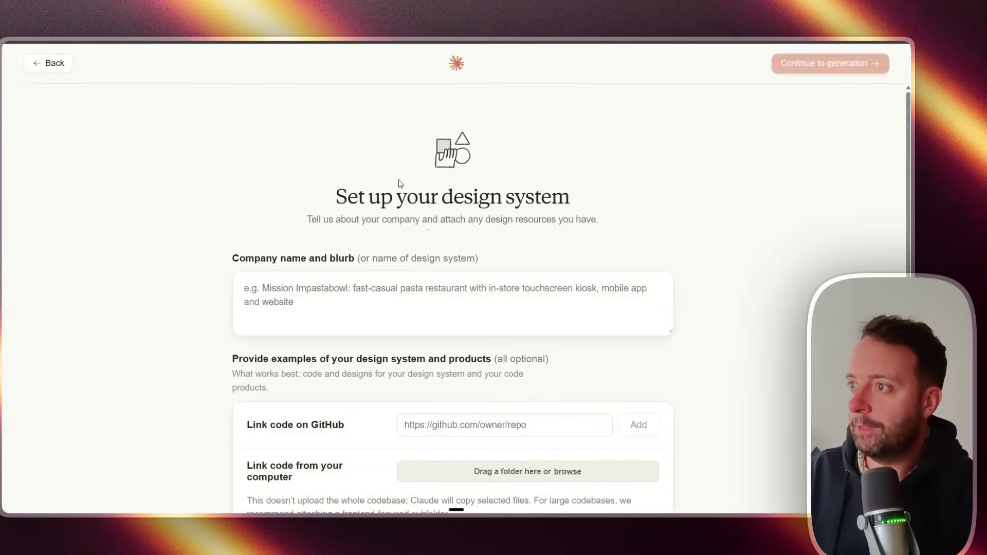
scroll(394, 204, down, 3)
drag(239, 176, 477, 167)
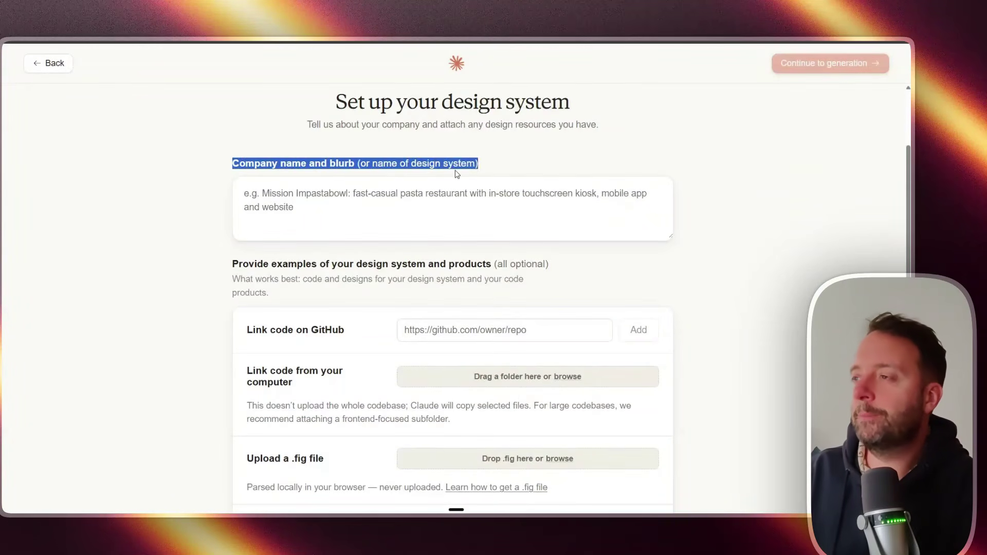
click(425, 216)
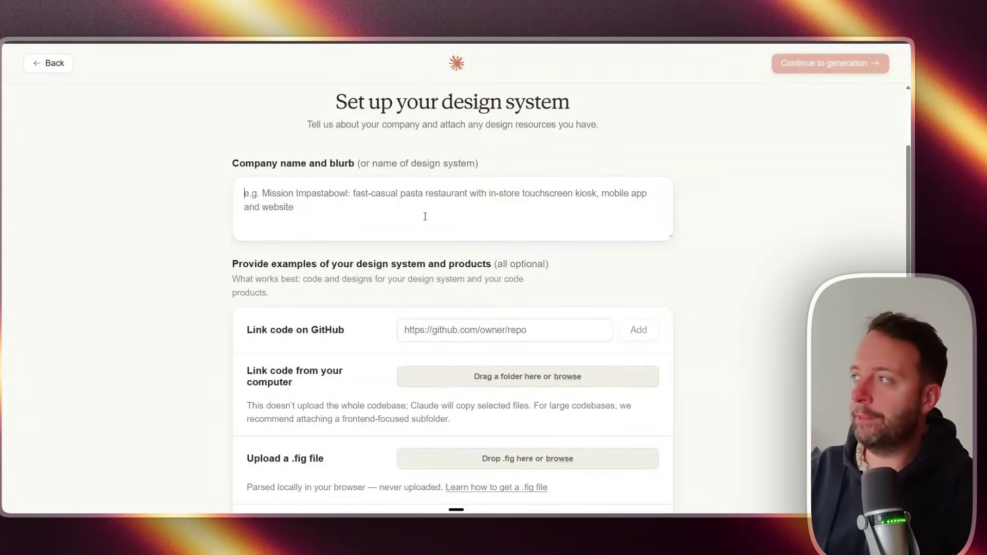
Link the vivapreauth GitHub repository as the code source and start generating the design system
scroll(269, 260, down, 6)
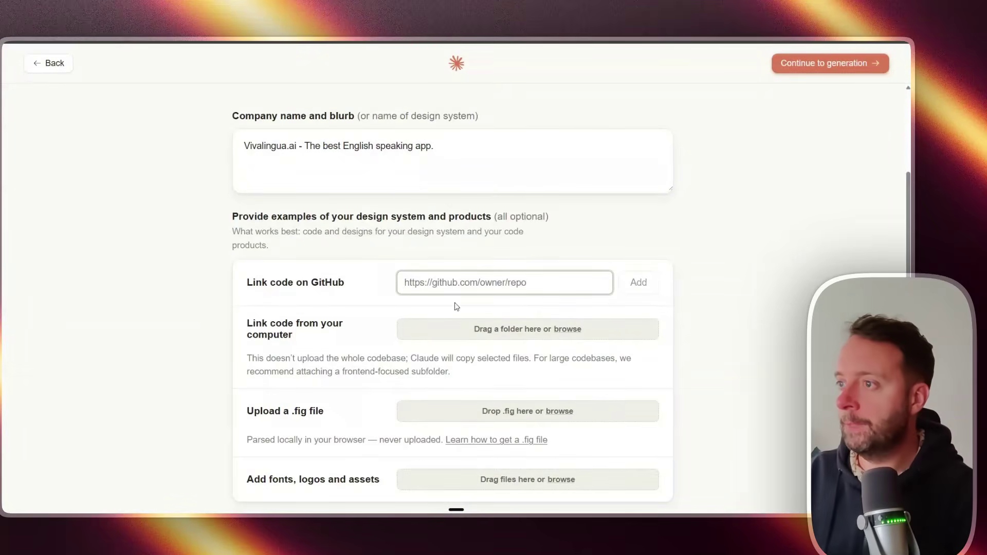
click(459, 283)
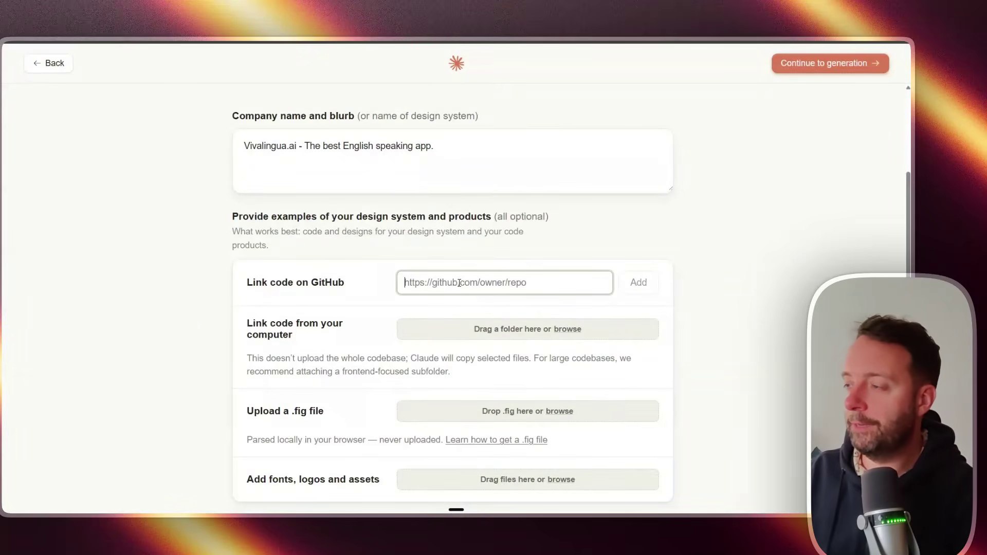
text(https://github.com/conormonaghan/vivapreauth)
key(Return)
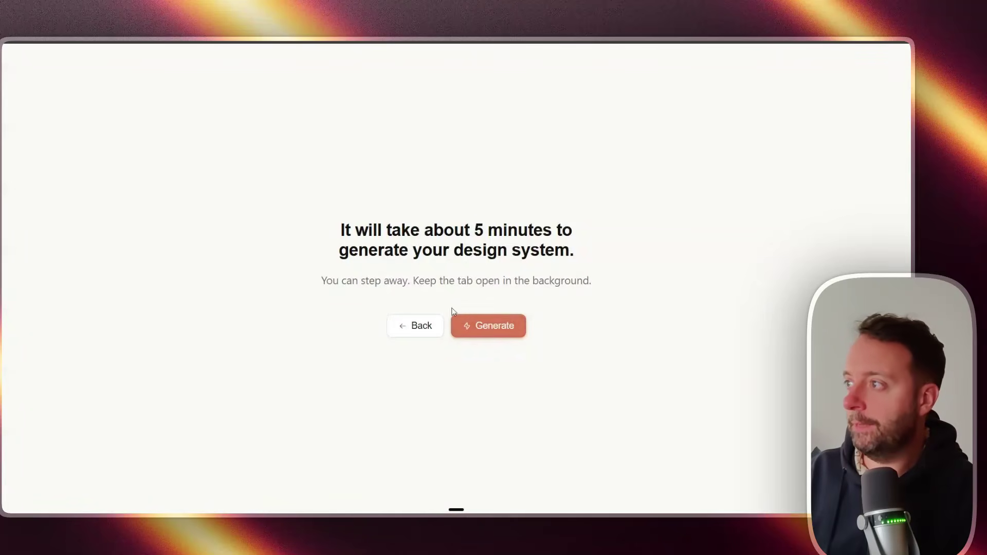
click(484, 328)
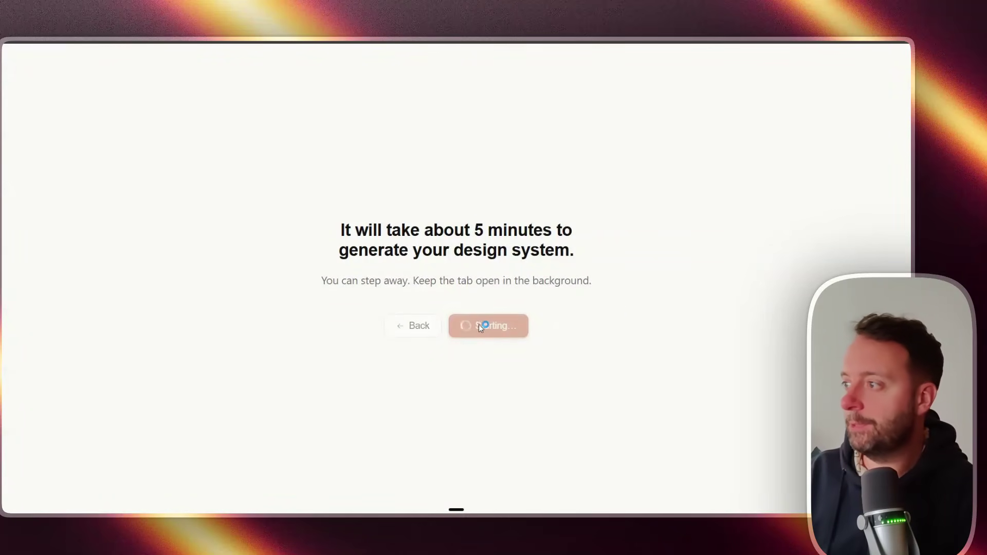